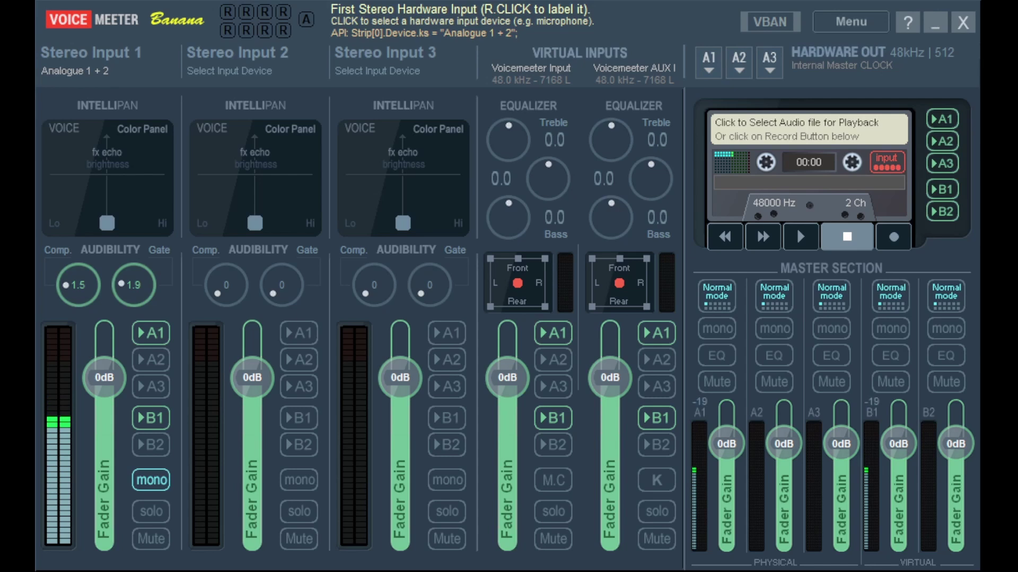
Step: Compare the input devices offered for Stereo Input 1 under the WDM, KS and MME driver types, leaving the selection as is
{"action": "left_click", "coordinate": [83, 44]}
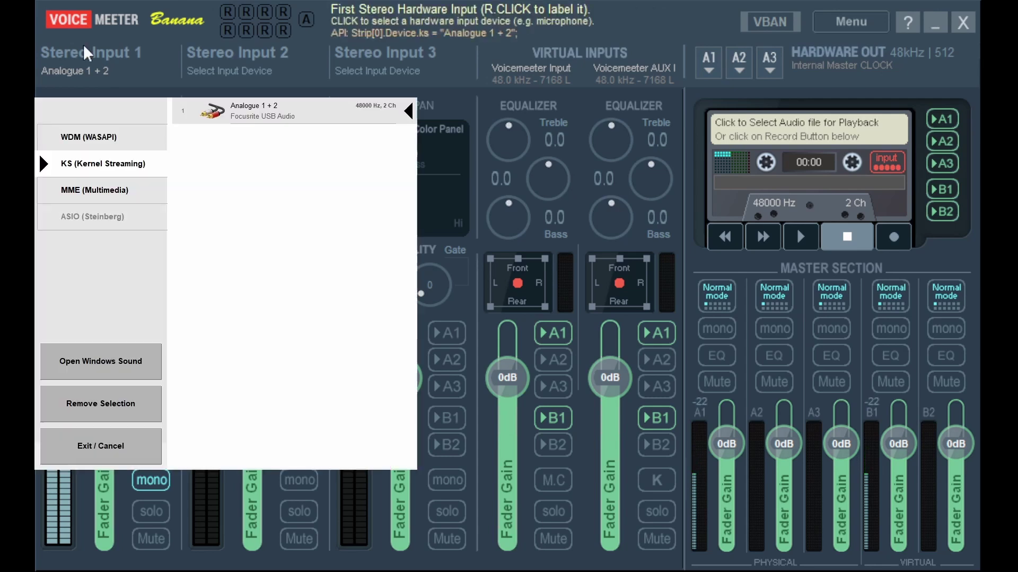
{"action": "left_click", "coordinate": [103, 139]}
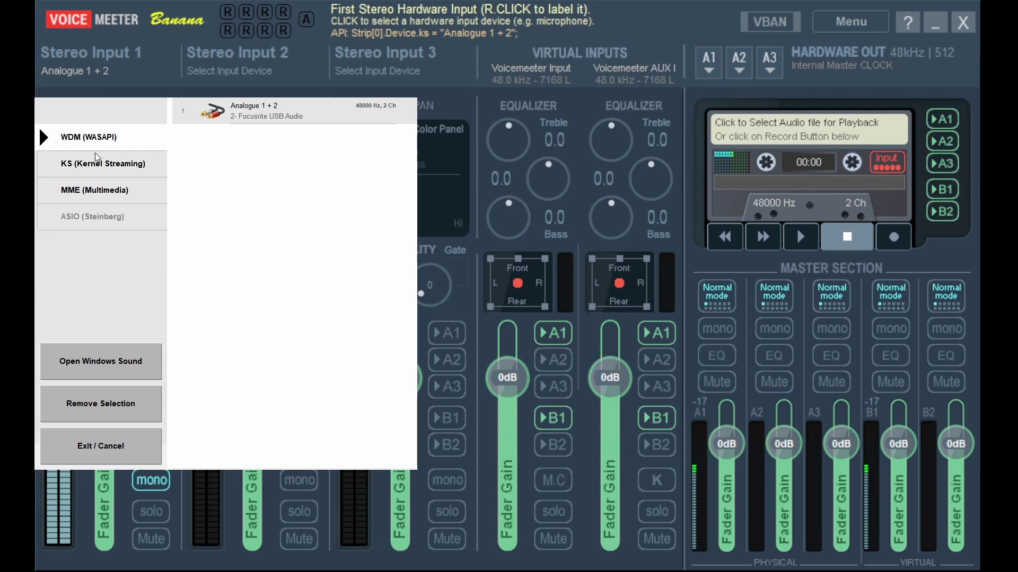
{"action": "left_click", "coordinate": [101, 164]}
{"action": "left_click", "coordinate": [101, 191]}
{"action": "left_click", "coordinate": [101, 166]}
{"action": "left_click", "coordinate": [101, 138]}
{"action": "left_click", "coordinate": [101, 164]}
{"action": "left_click", "coordinate": [100, 191]}
{"action": "left_click", "coordinate": [103, 166]}
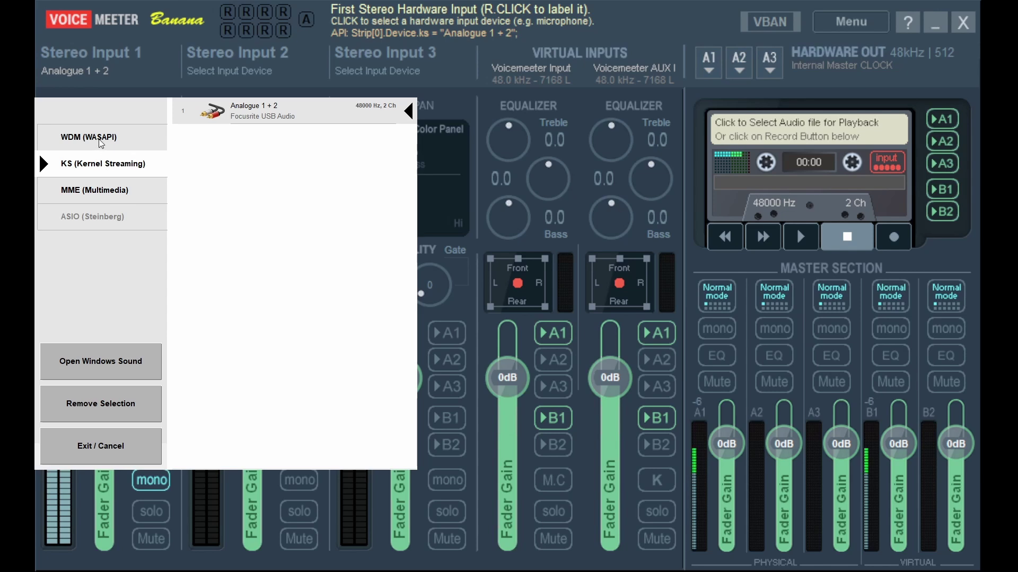
{"action": "left_click", "coordinate": [101, 139]}
{"action": "left_click", "coordinate": [101, 163]}
{"action": "left_click", "coordinate": [106, 191]}
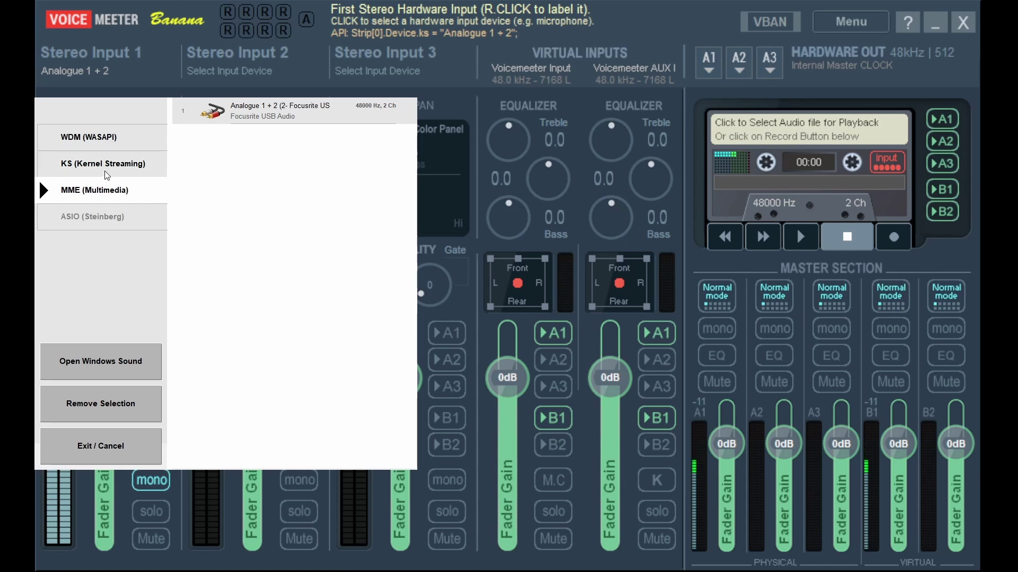
{"action": "left_click", "coordinate": [118, 144]}
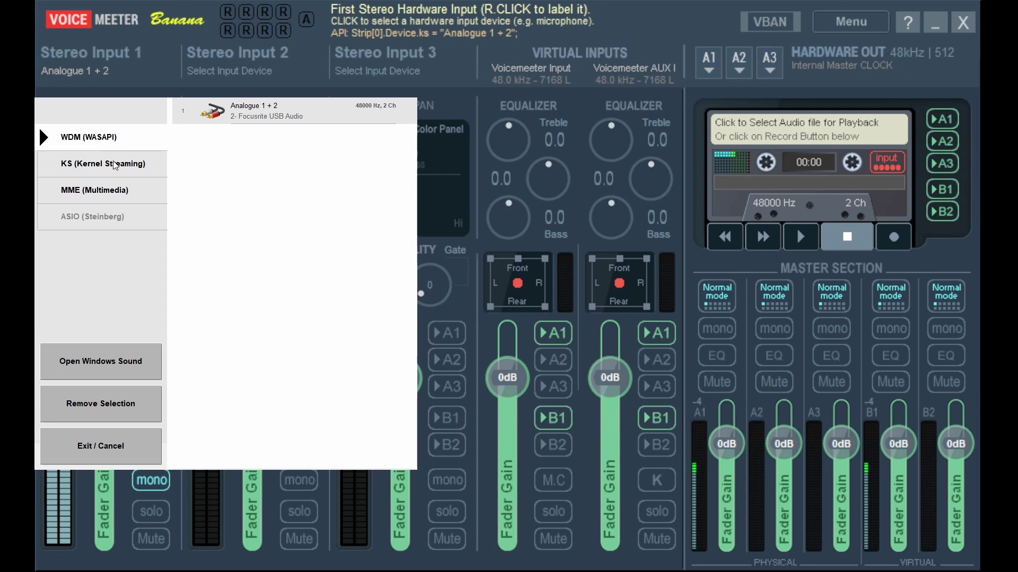
{"action": "left_click", "coordinate": [117, 165]}
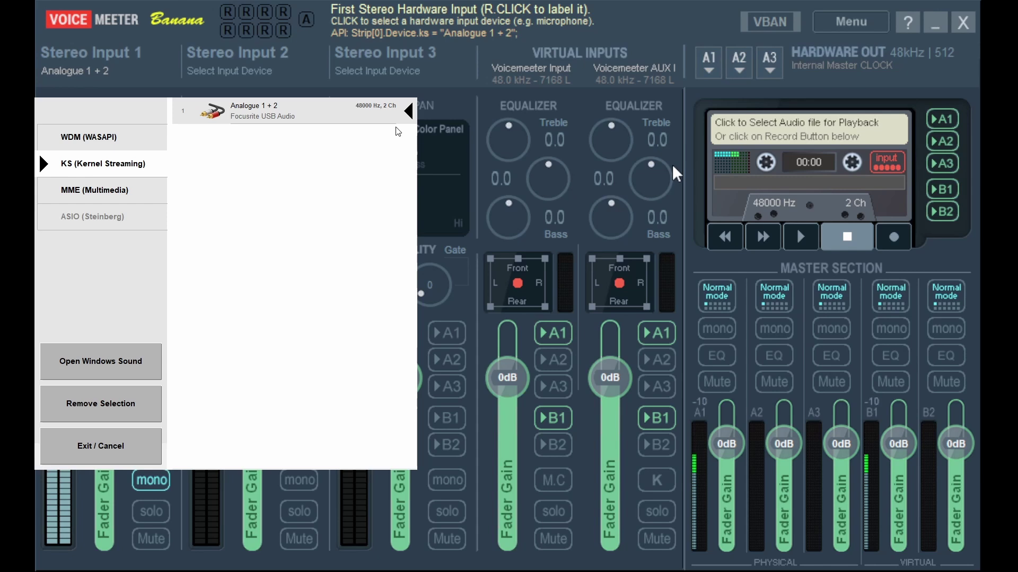
{"action": "left_click", "coordinate": [707, 99]}
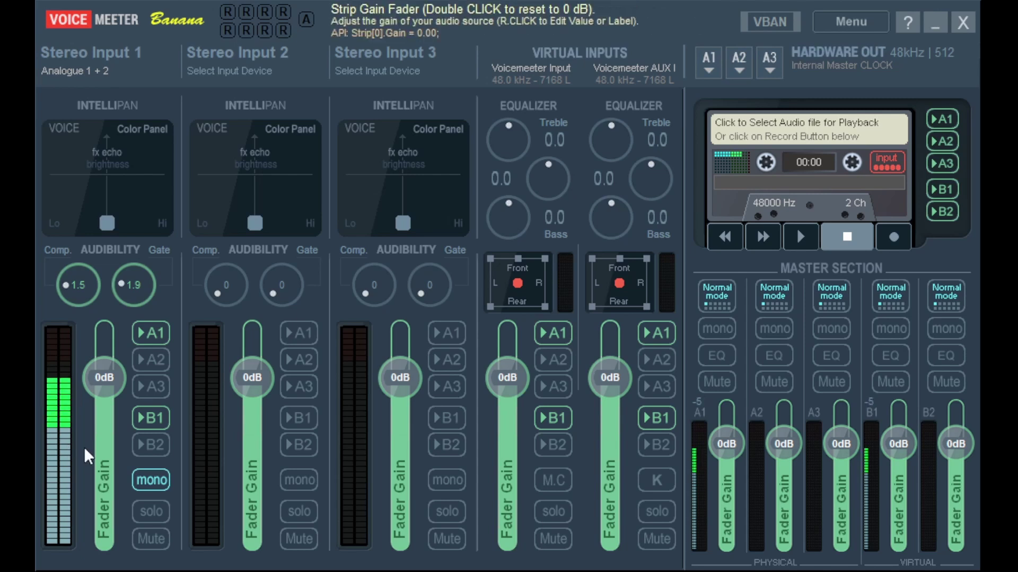
Step: Switch mono off and back on for Stereo Input 1, and try its compressor knob, leaving it at 1.5
{"action": "left_click", "coordinate": [148, 477]}
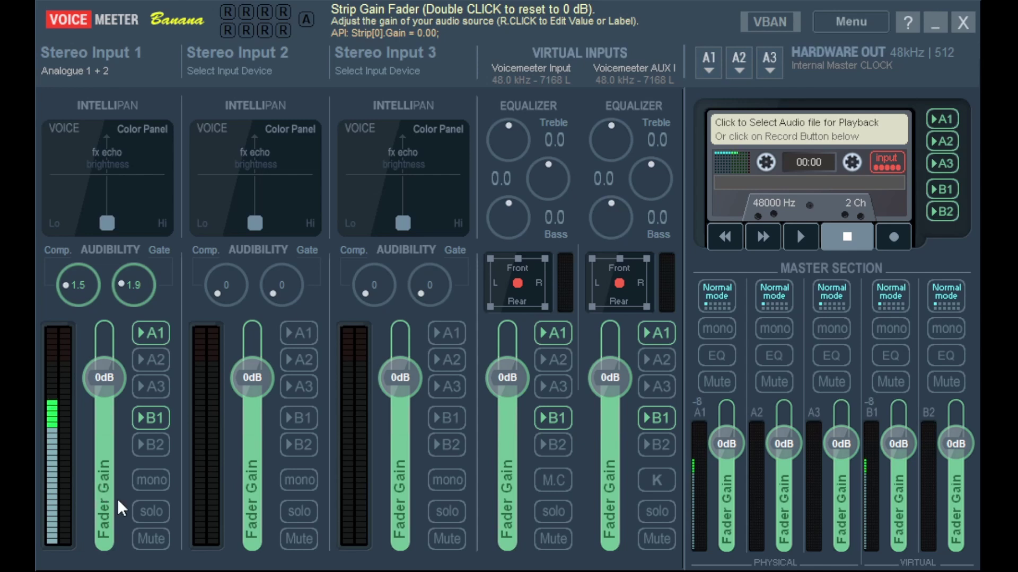
{"action": "left_click", "coordinate": [150, 486]}
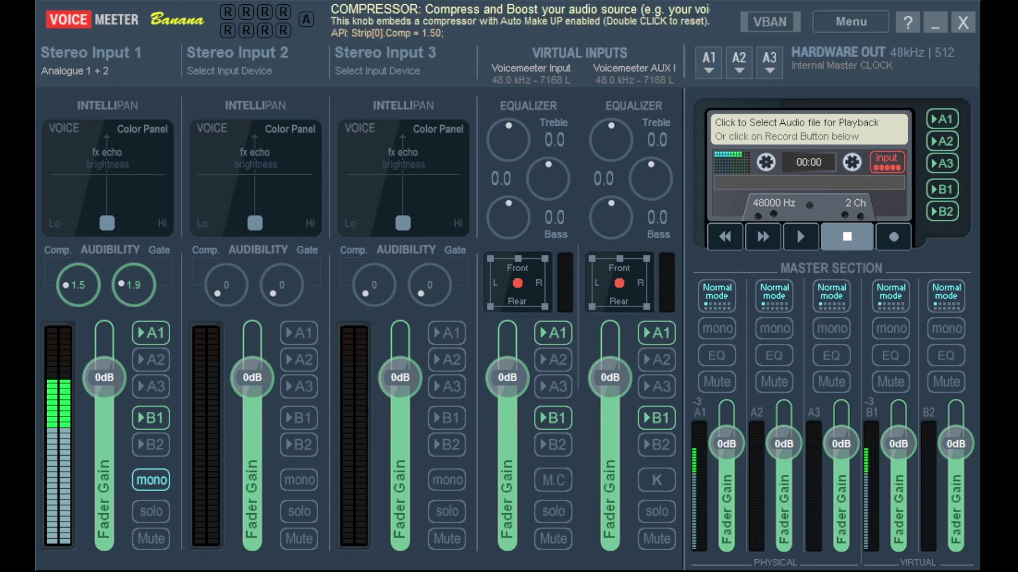
{"action": "double_click", "coordinate": [71, 298]}
{"action": "mouse_move", "coordinate": [71, 289]}
{"action": "left_mouse_down"}
{"action": "mouse_move", "coordinate": [77, 273]}
{"action": "mouse_move", "coordinate": [76, 298]}
{"action": "left_mouse_up"}
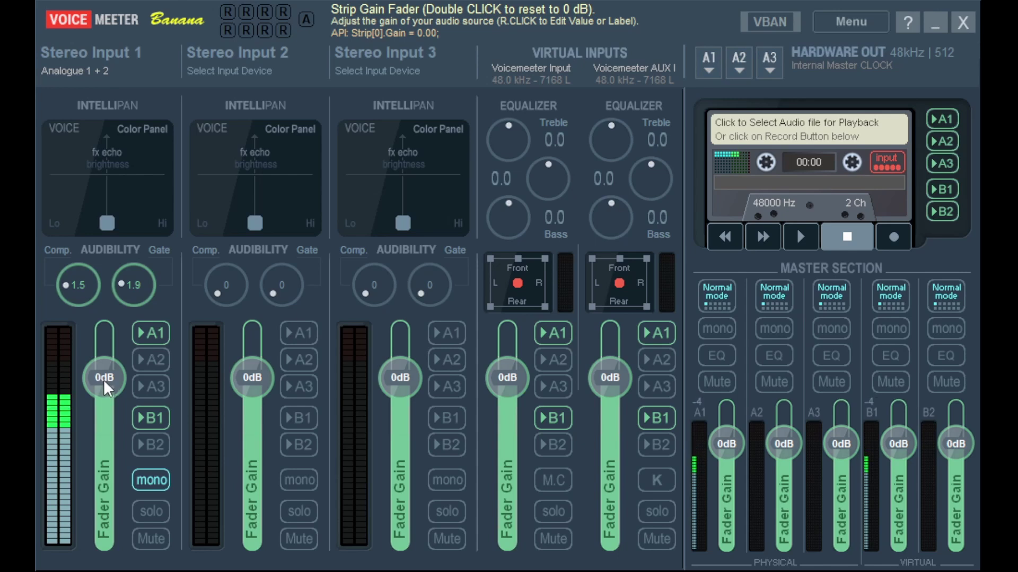
Step: Try Stereo Input 1's fader gain at about 2.3 dB and -2.7 dB, resetting it to 0 dB each time
{"action": "mouse_move", "coordinate": [104, 373]}
{"action": "left_mouse_down"}
{"action": "mouse_move", "coordinate": [103, 348]}
{"action": "mouse_move", "coordinate": [105, 373]}
{"action": "left_mouse_up"}
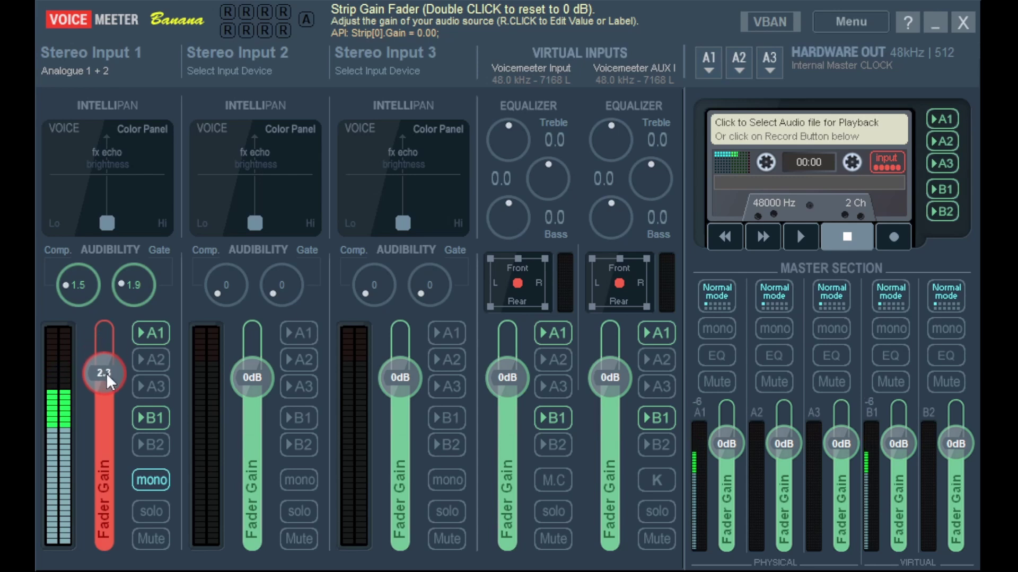
{"action": "double_click", "coordinate": [106, 373]}
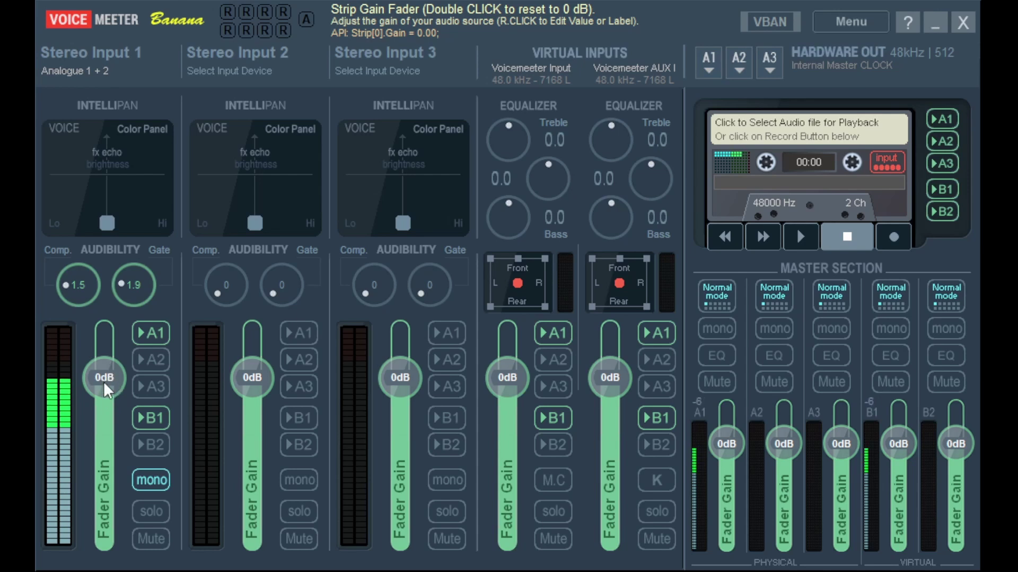
{"action": "left_click_drag", "start_coordinate": [105, 385], "coordinate": [107, 391]}
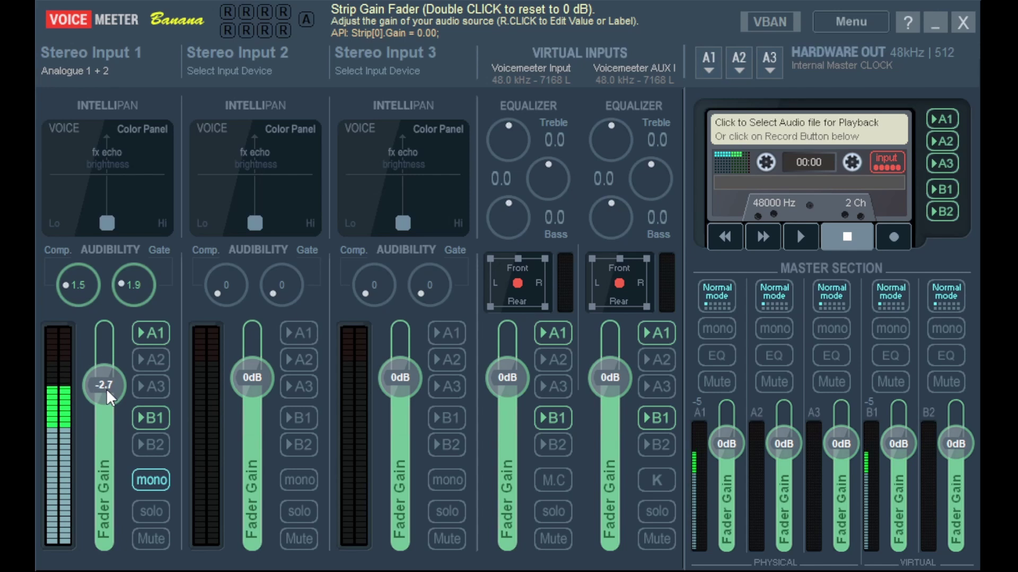
{"action": "double_click", "coordinate": [104, 389]}
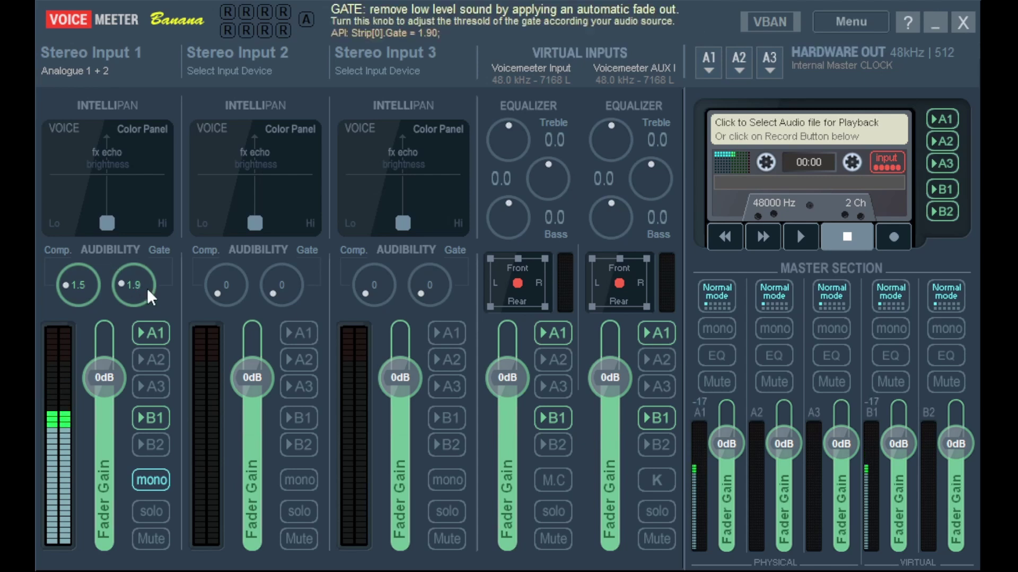
{"action": "double_click", "coordinate": [121, 282]}
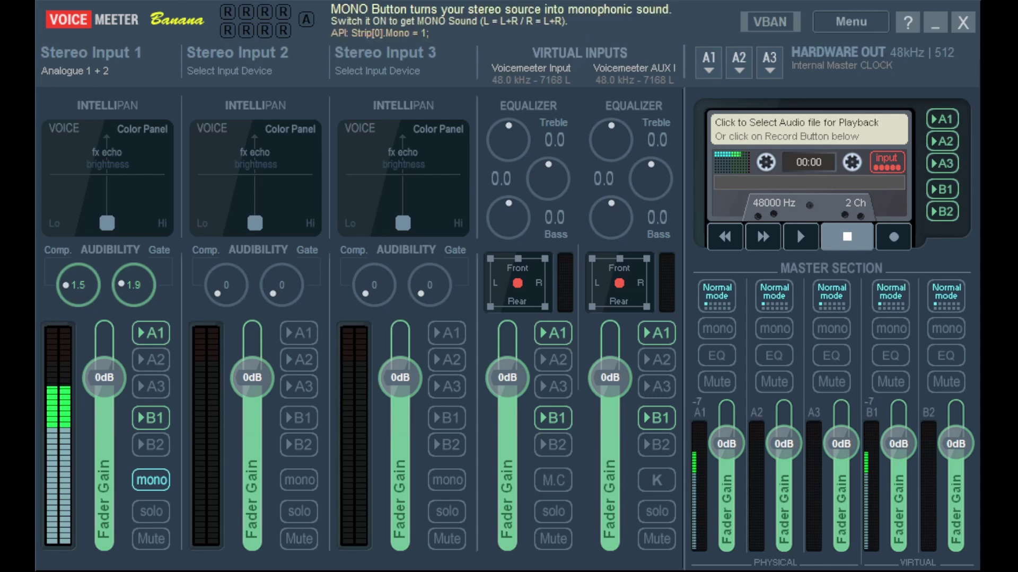
Step: Try solo and mute on Stereo Input 1, switching each one on and back off
{"action": "left_click", "coordinate": [152, 508]}
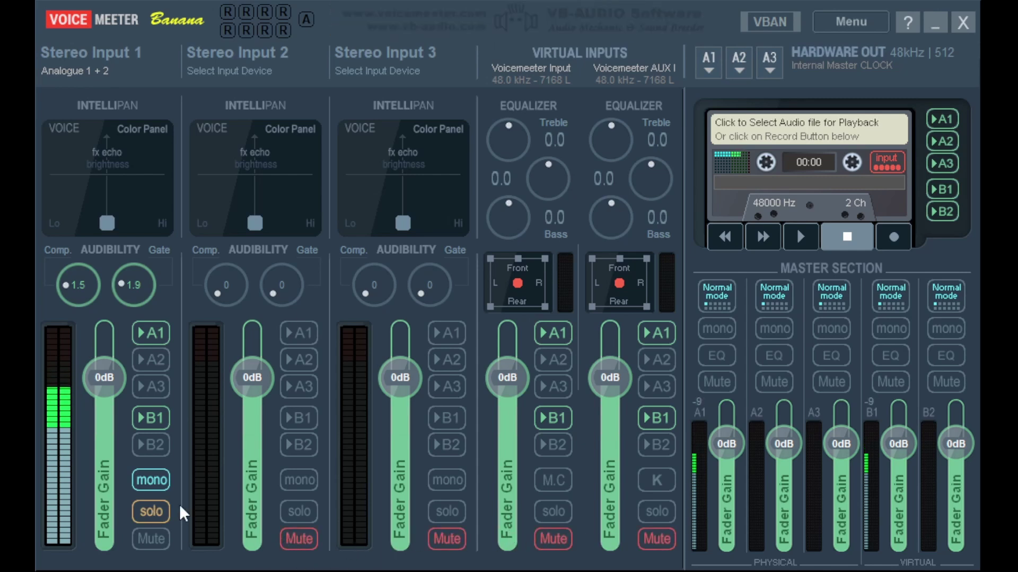
{"action": "left_click", "coordinate": [152, 511]}
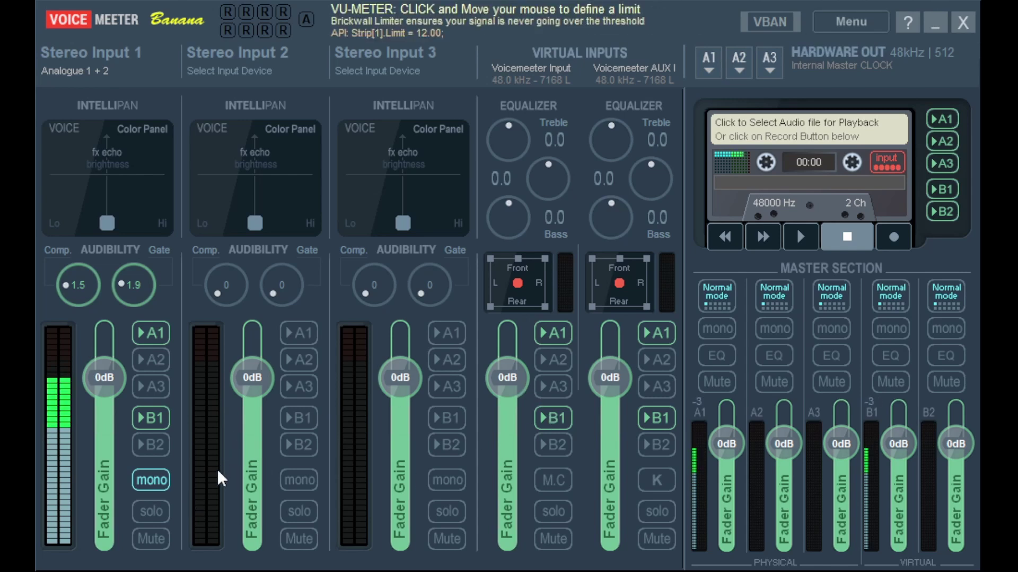
{"action": "left_click", "coordinate": [150, 538]}
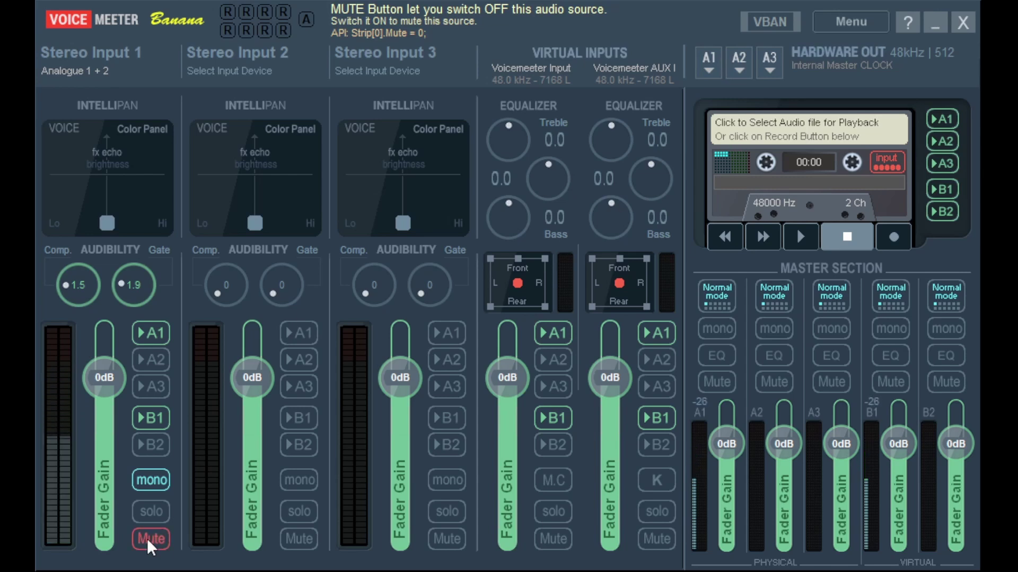
{"action": "left_click", "coordinate": [147, 539]}
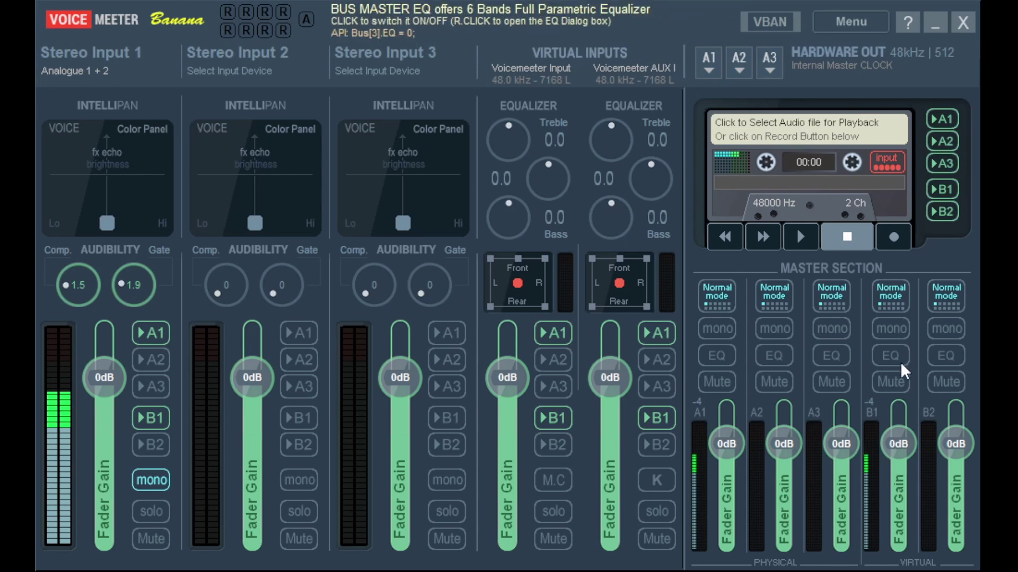
Step: Switch mono on and back off for virtual output bus B1 in the master section
{"action": "left_click", "coordinate": [888, 325]}
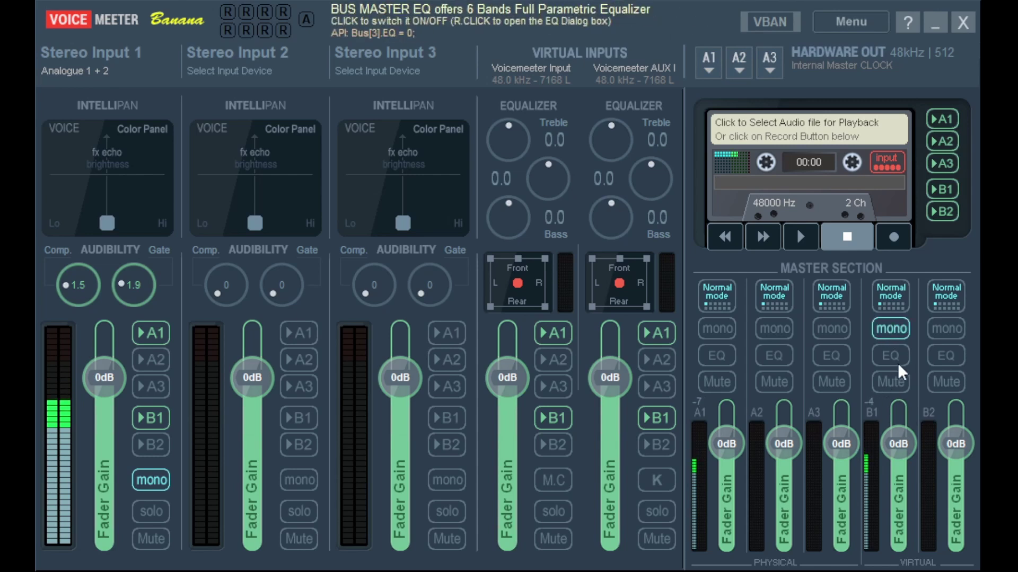
{"action": "left_click", "coordinate": [881, 332]}
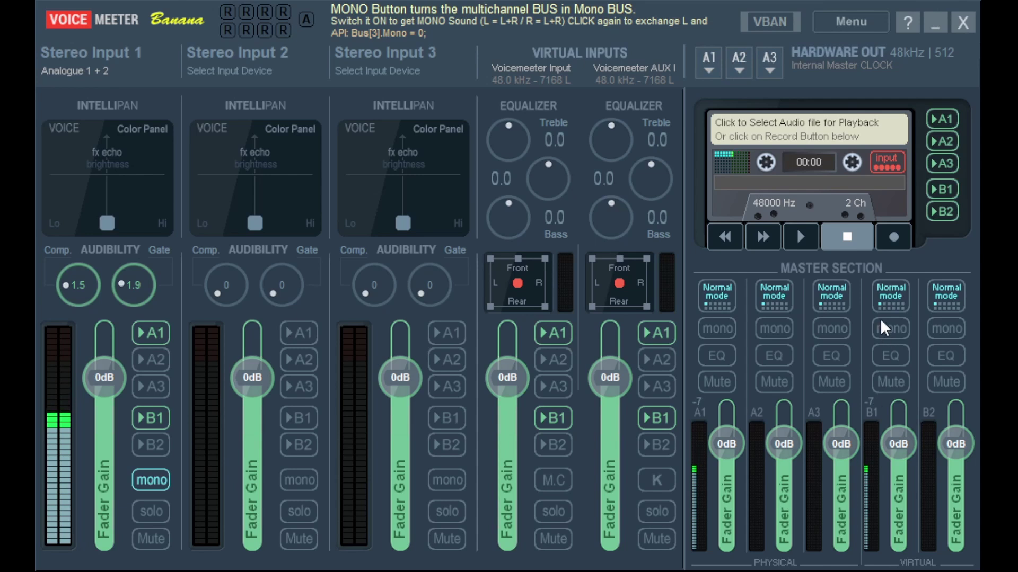
Step: View the WDM output devices available for hardware output A1 and close the list without changing the device
{"action": "left_click", "coordinate": [704, 64]}
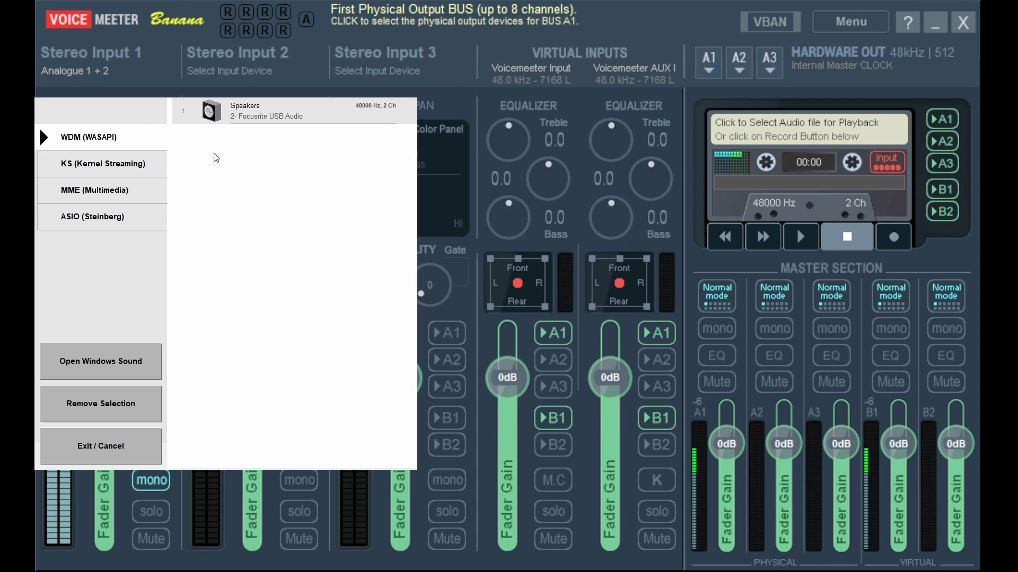
{"action": "left_click", "coordinate": [424, 105]}
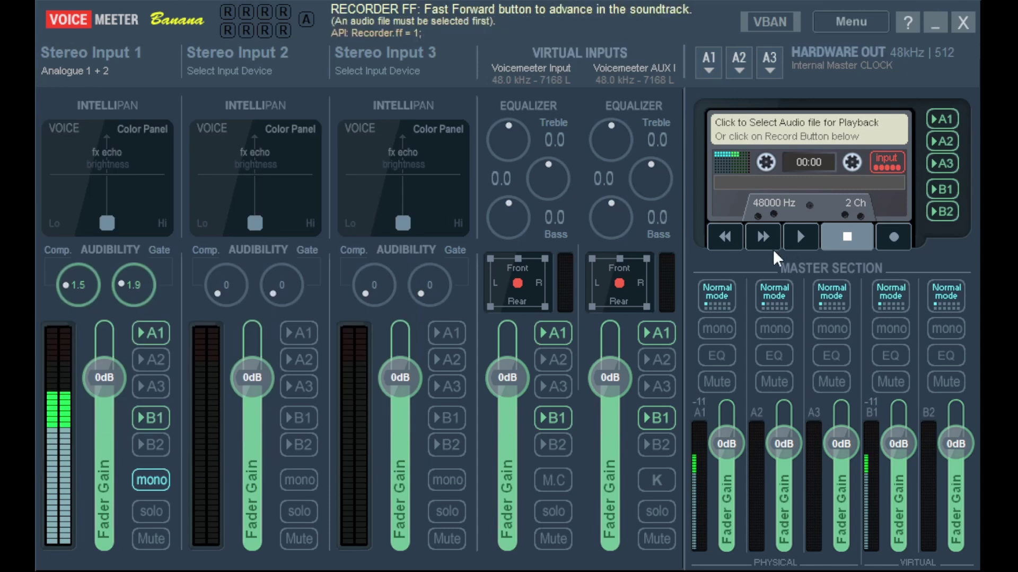